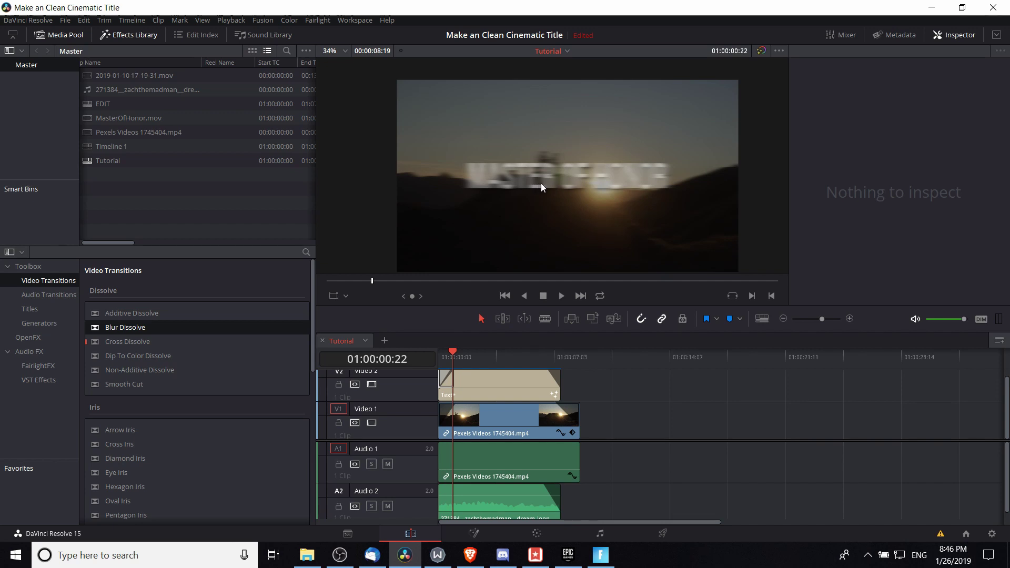
Delete the Blur Dissolve at the title's start on V2, then restore it with Ctrl+Z.
scroll(541, 183, "up", 3)
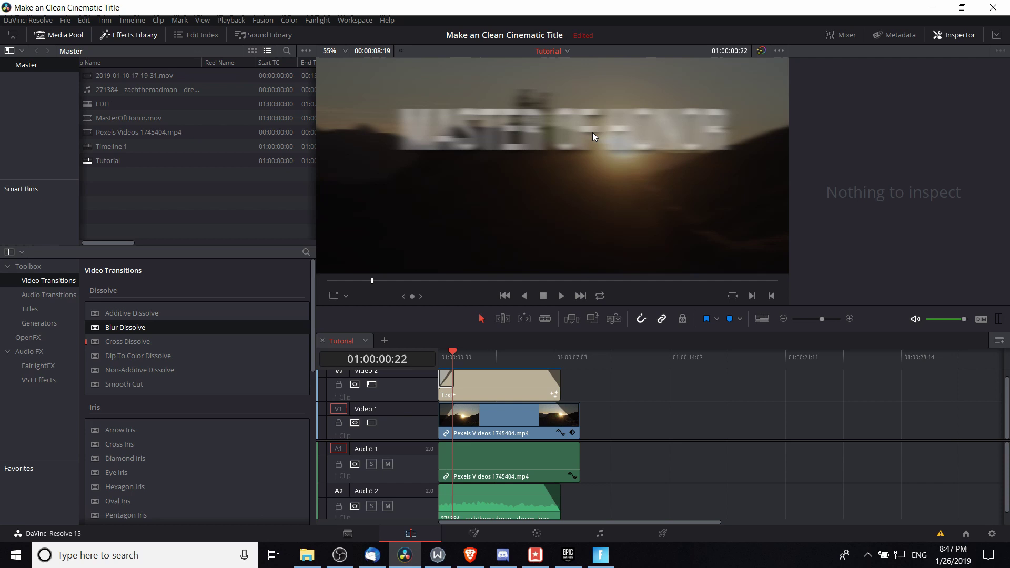
scroll(590, 133, "down", 3)
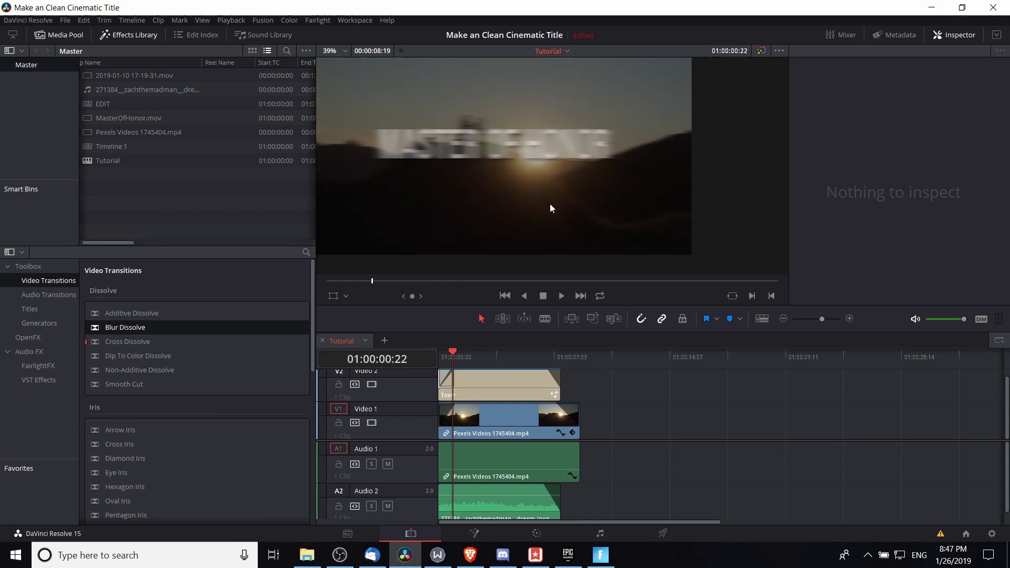
left_click(446, 380)
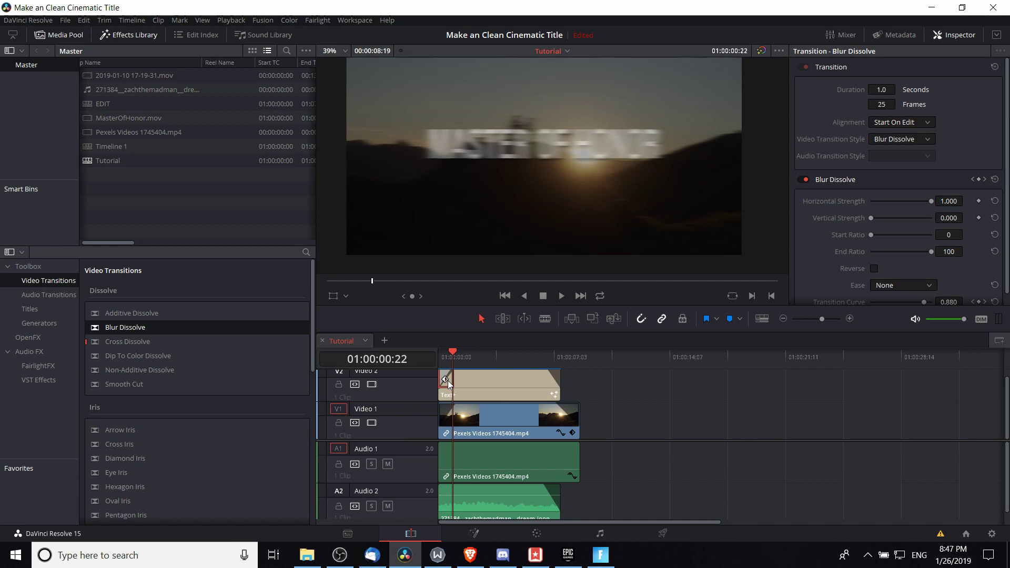
key("Delete")
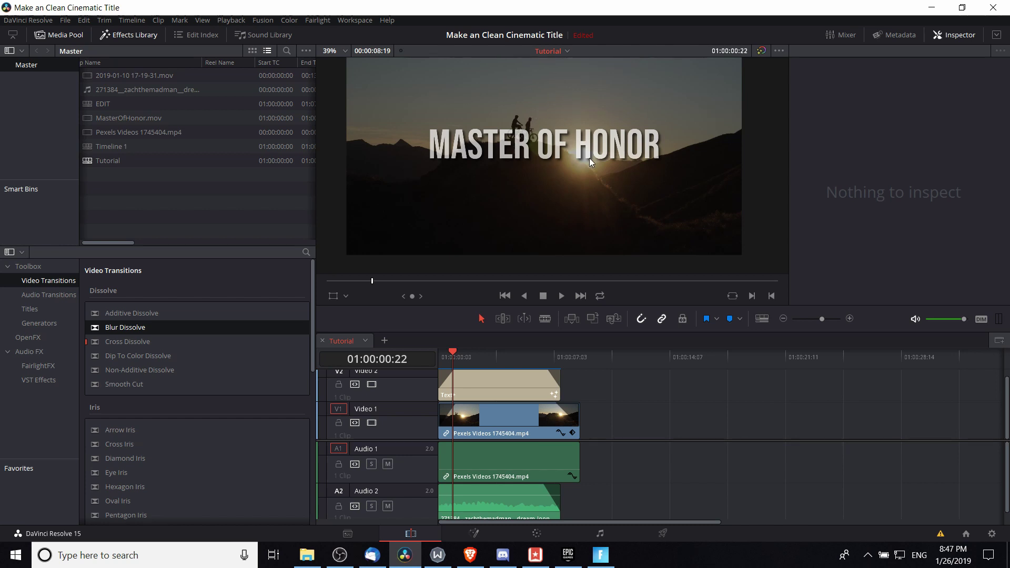
key("ctrl+z")
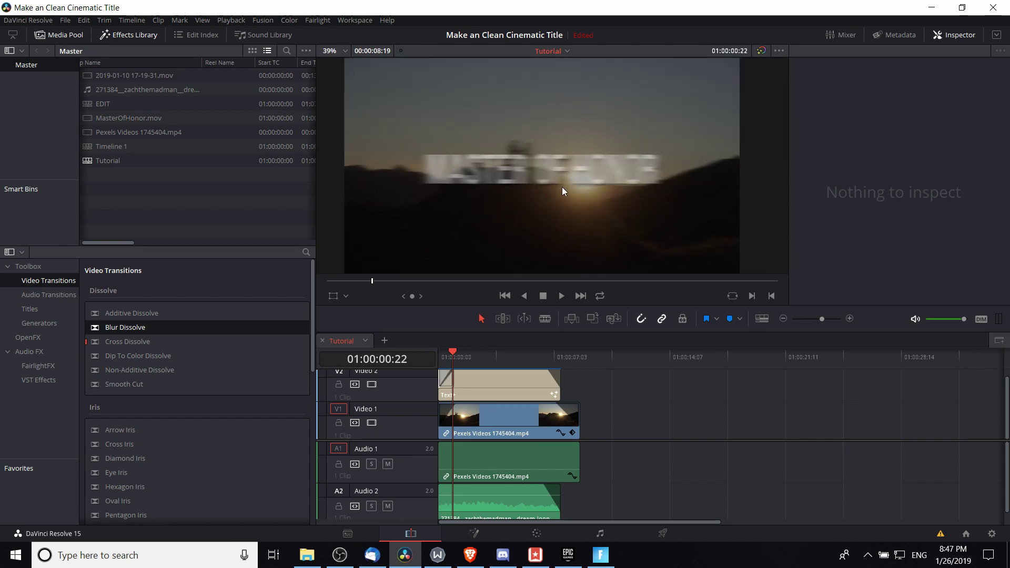
Select the restored Blur Dissolve to inspect its settings, then deselect it.
scroll(562, 190, "down", 2)
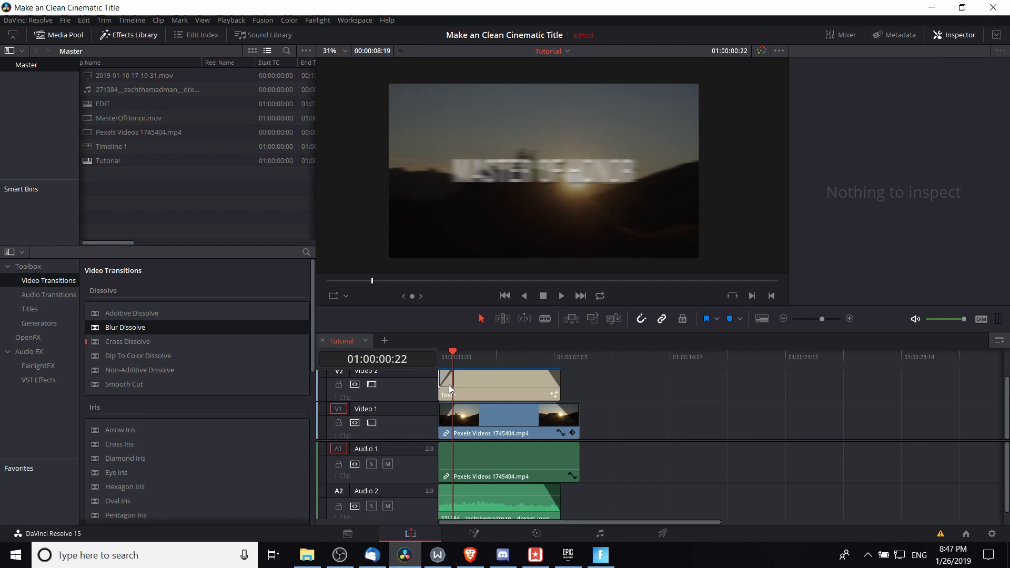
left_click(447, 381)
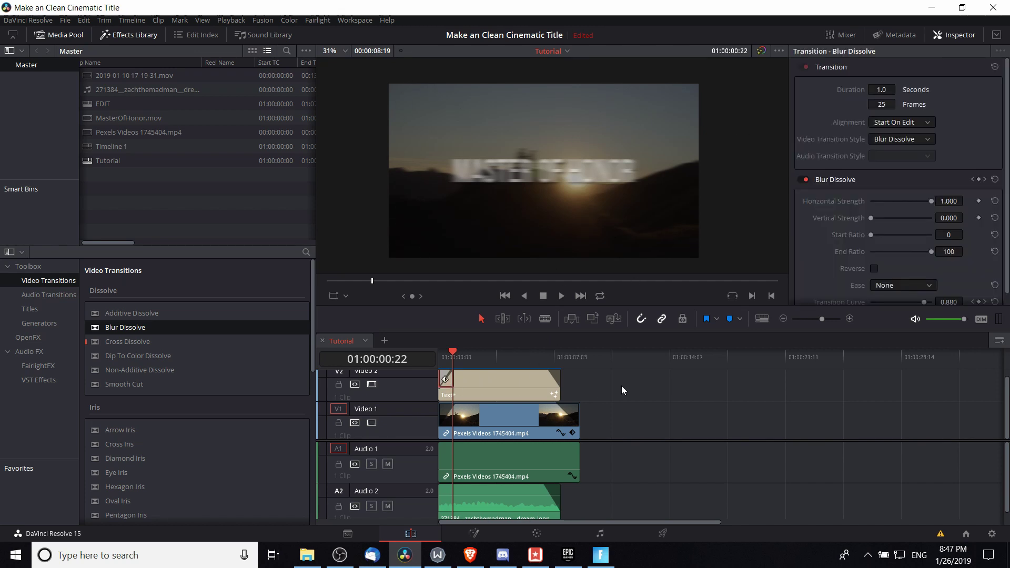
scroll(622, 387, "up", 1)
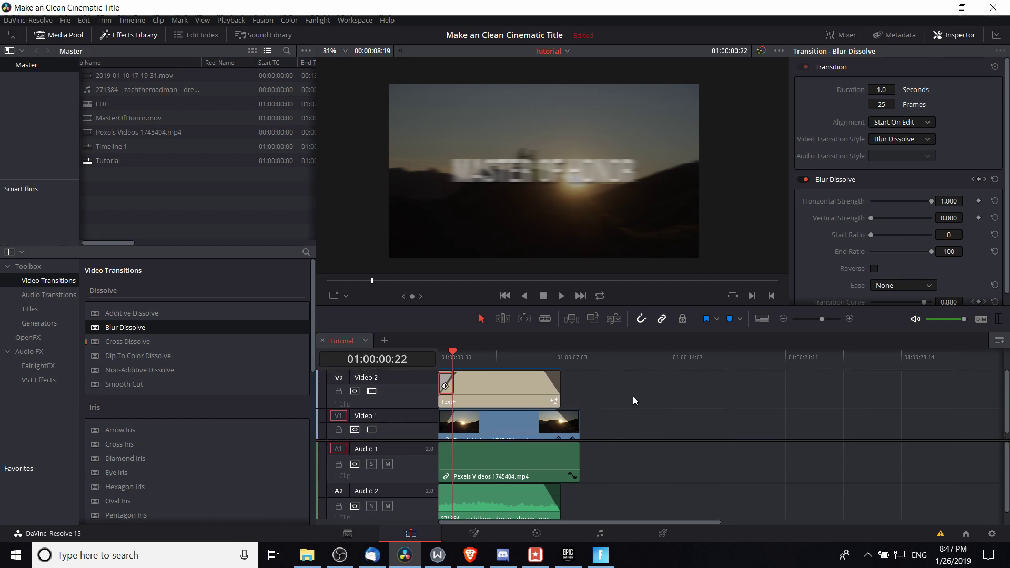
left_click(624, 399)
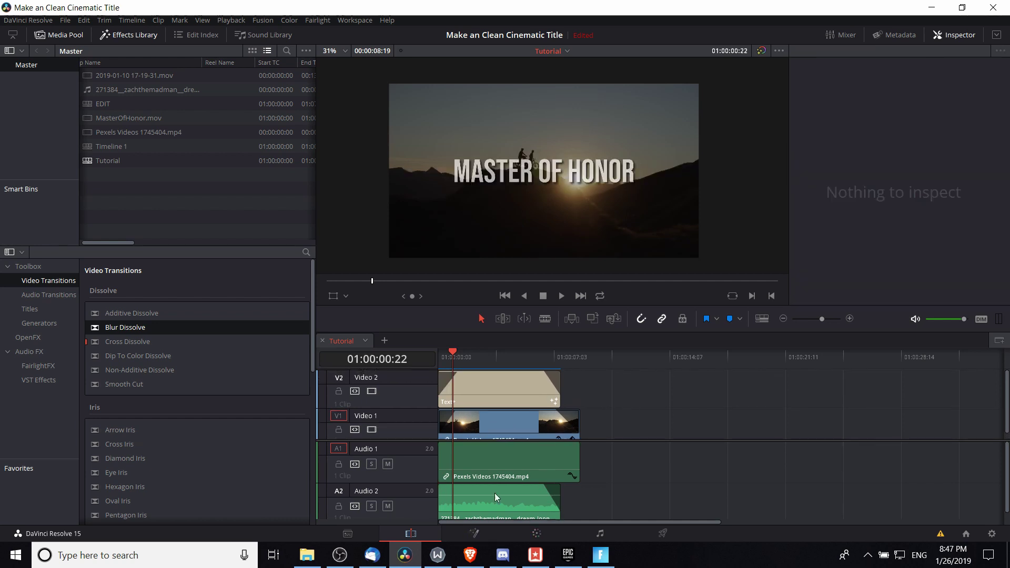
Open the title in Fusion, nudge Template left, move MediaOut1 right, and select Template.
left_click(474, 534)
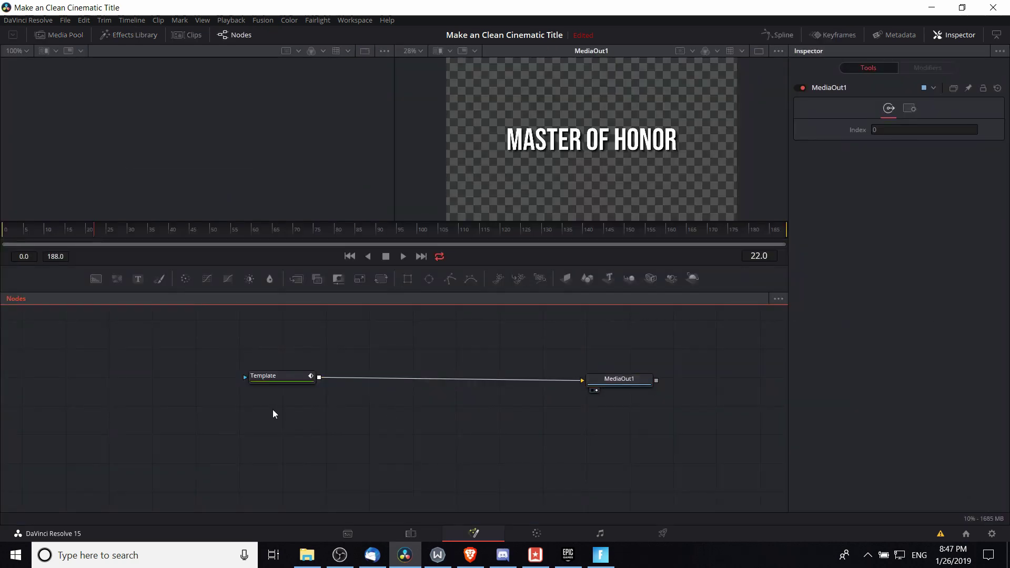
left_click_drag(381, 408, 327, 422)
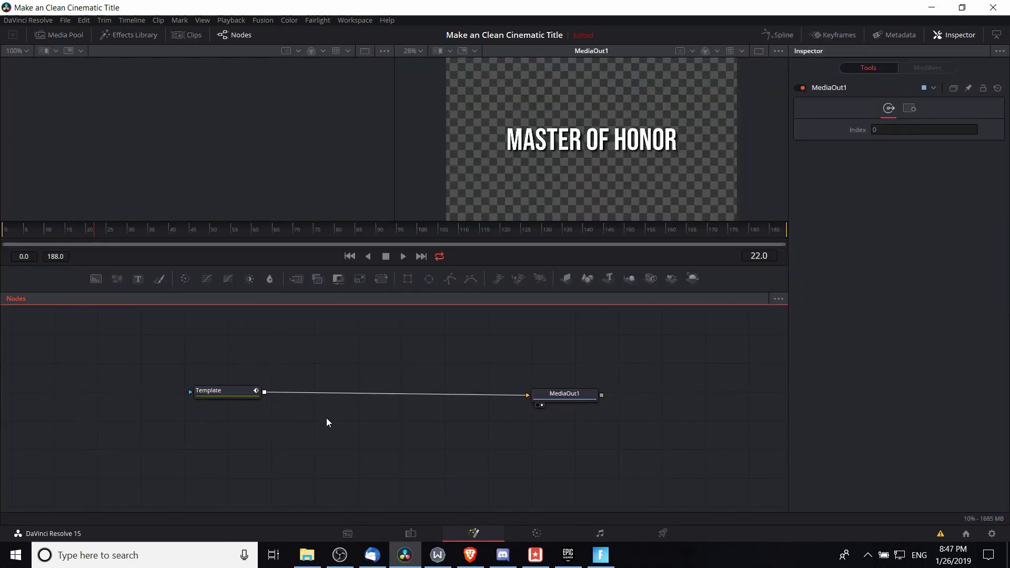
left_click_drag(225, 392, 221, 396)
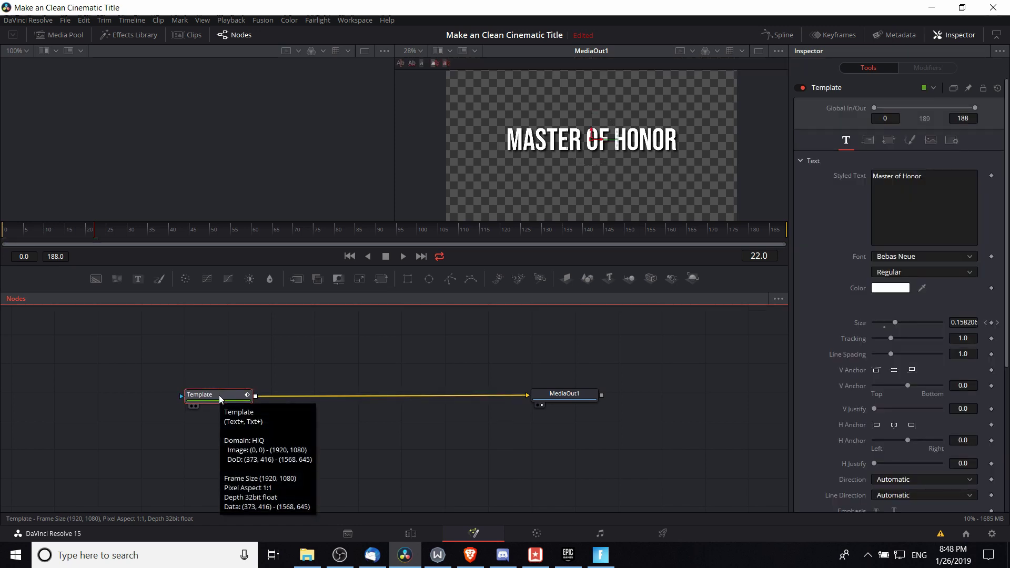
scroll(896, 276, "down", 2)
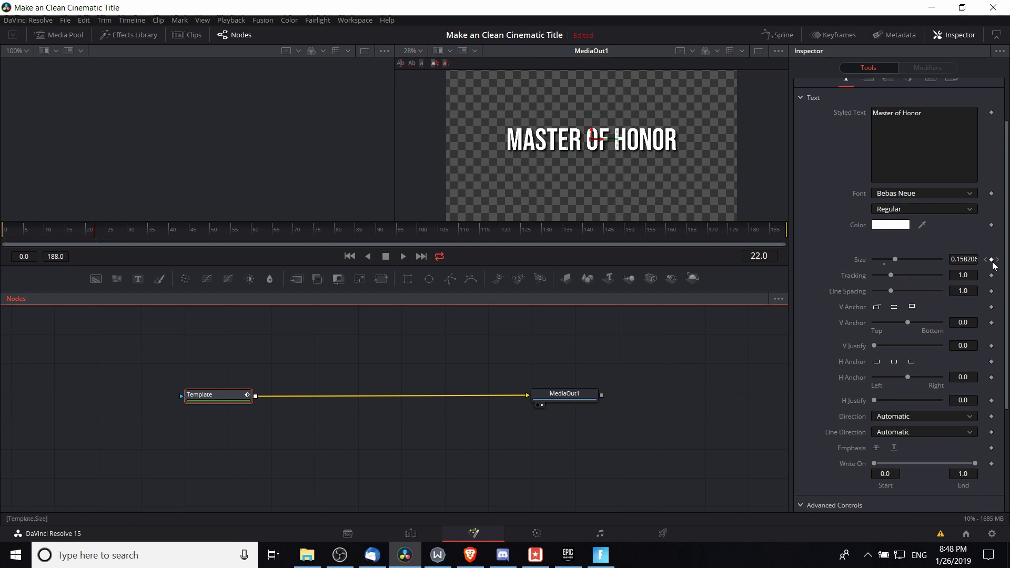
mouse_move(68, 230)
left_mouse_down()
mouse_move(492, 229)
mouse_move(9, 246)
mouse_move(153, 239)
mouse_move(69, 245)
left_mouse_up()
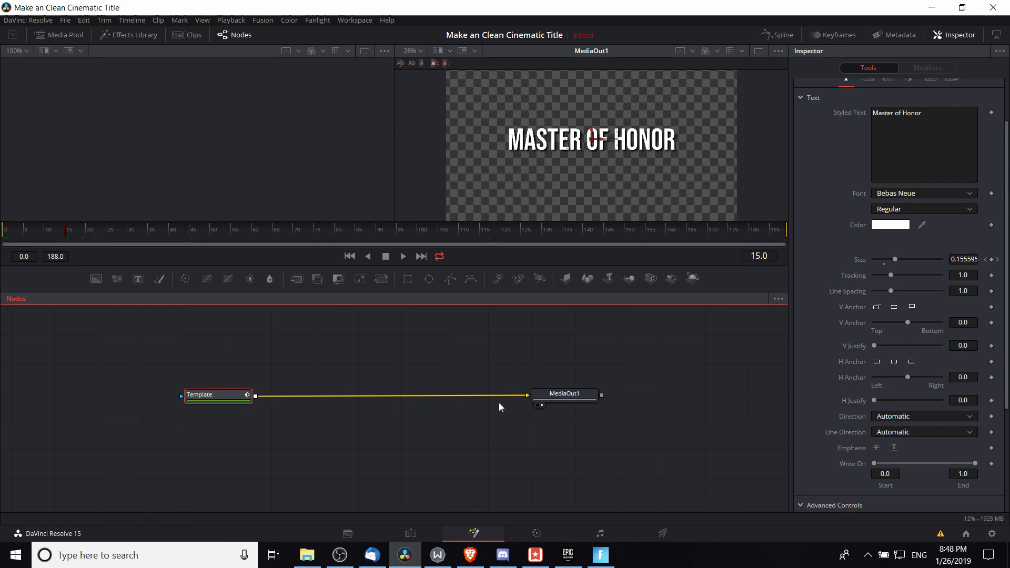
left_click_drag(551, 403, 573, 406)
left_click(228, 411)
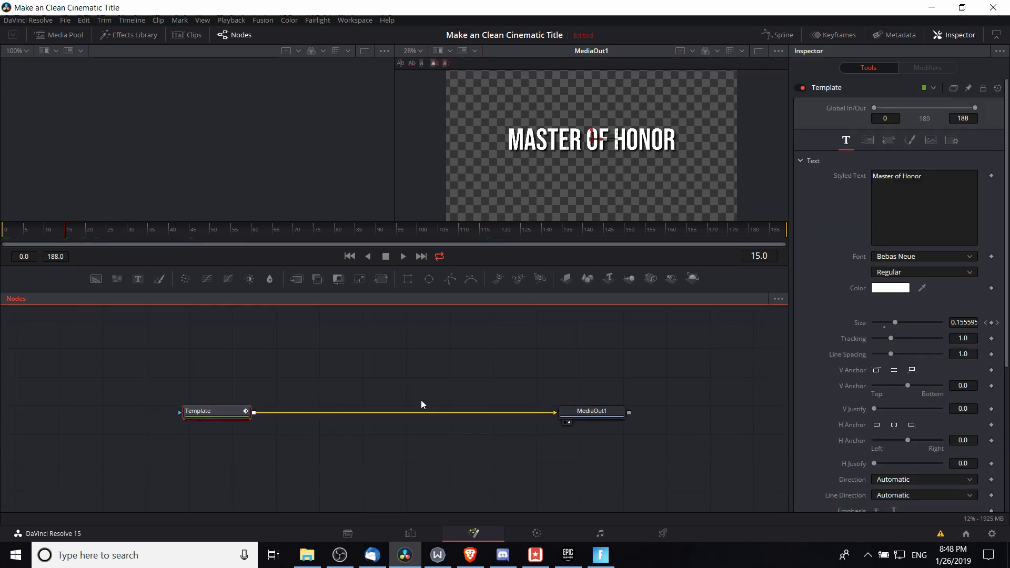
Add a Blur node from Add Tool > Blur > Blur and place it above the link.
right_click(353, 388)
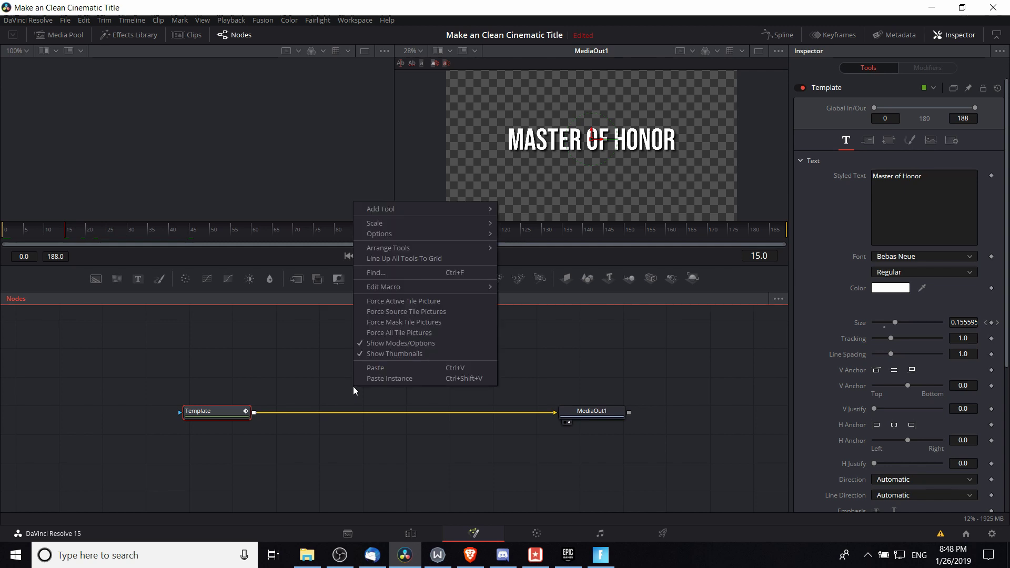
mouse_move(412, 210)
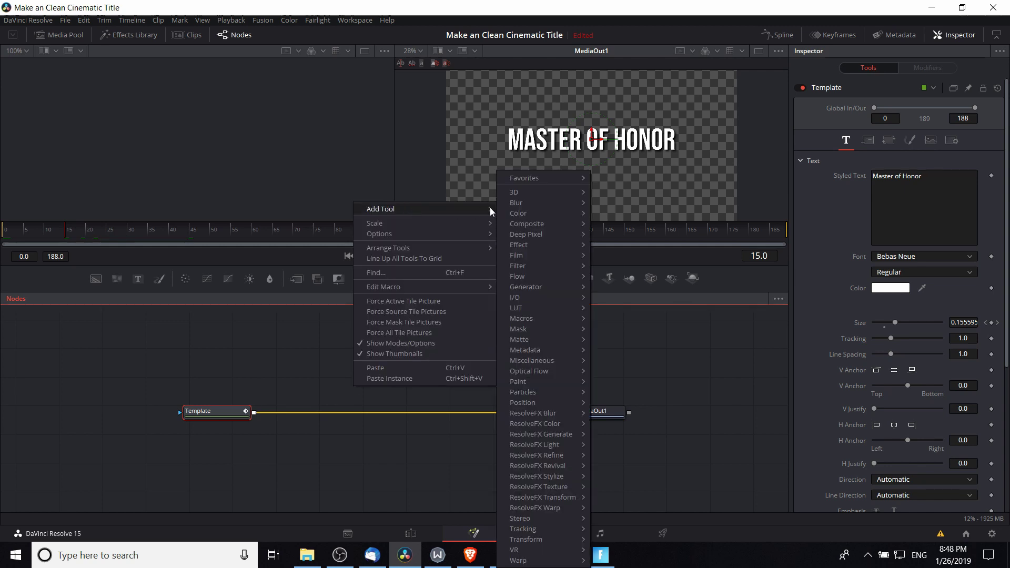
mouse_move(523, 205)
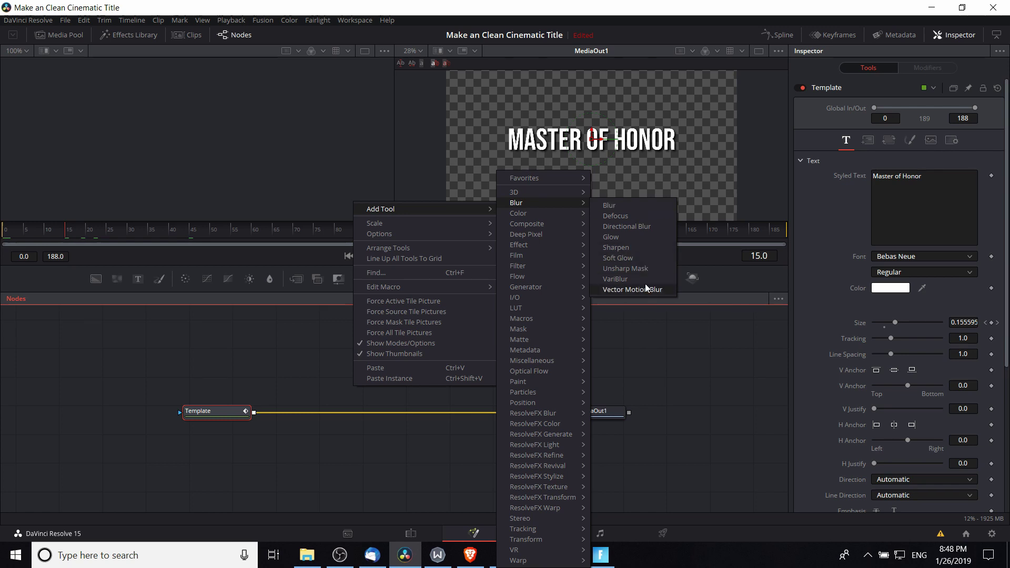
left_click(638, 204)
left_click_drag(372, 388, 428, 380)
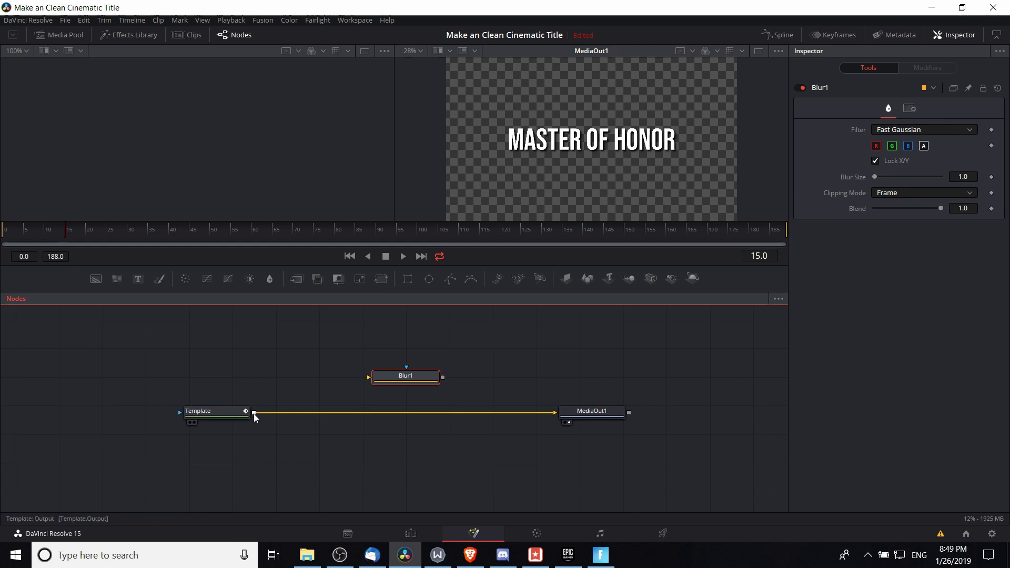
Cut the Template–MediaOut1 link and wire Template into Blur1 and Blur1 into MediaOut1.
left_click(306, 412)
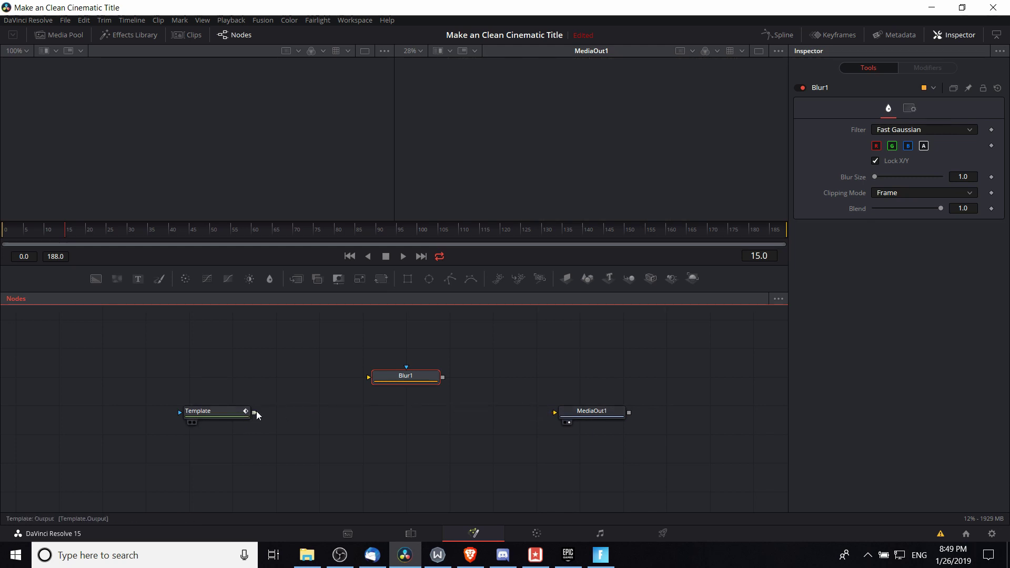
left_click_drag(254, 413, 368, 378)
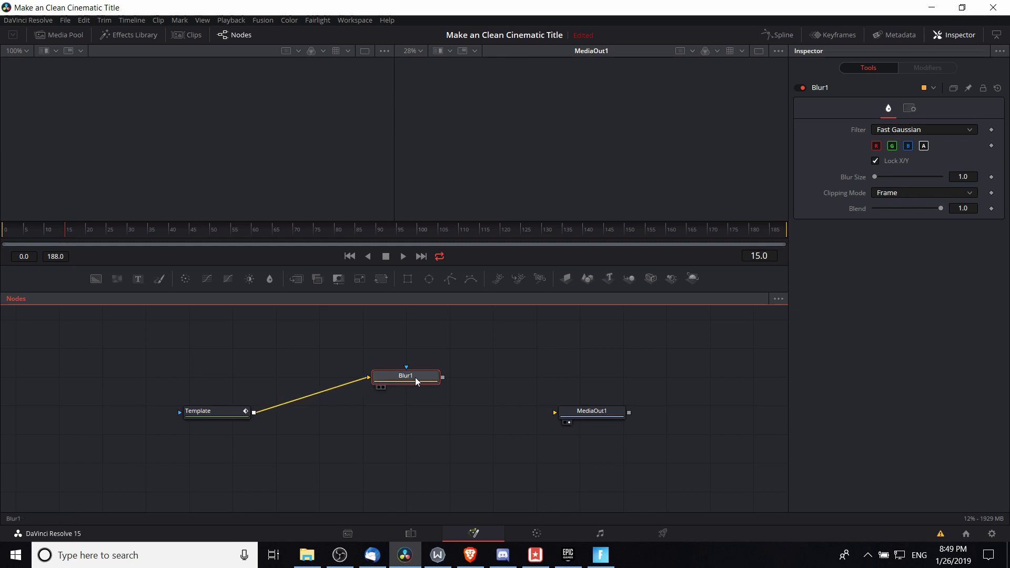
left_click_drag(445, 379, 557, 413)
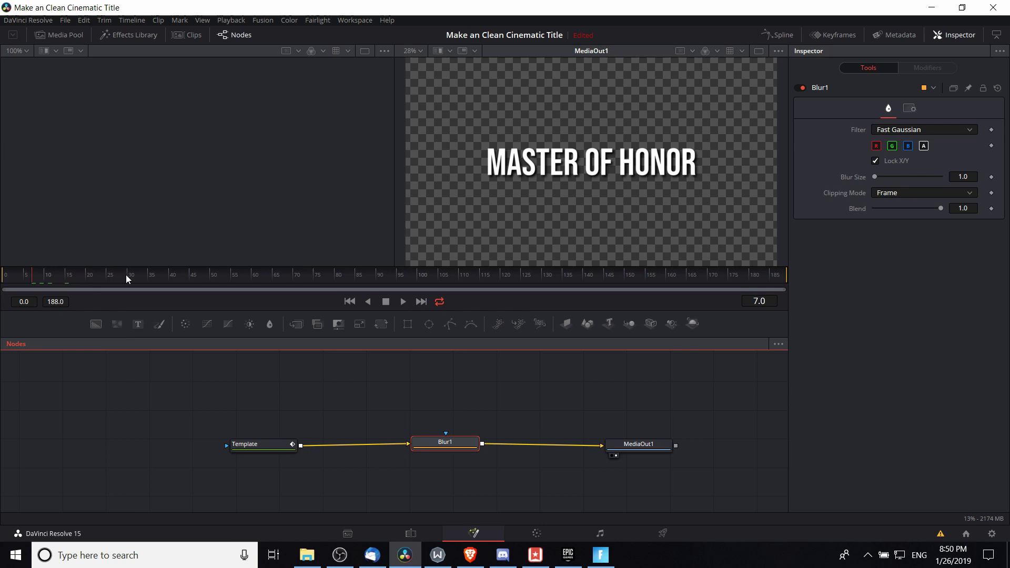
Keyframe Blur1's Blur Size at 1.0 on frame 25 and 15 on frame 0, then check both keys.
left_click_drag(127, 275, 109, 278)
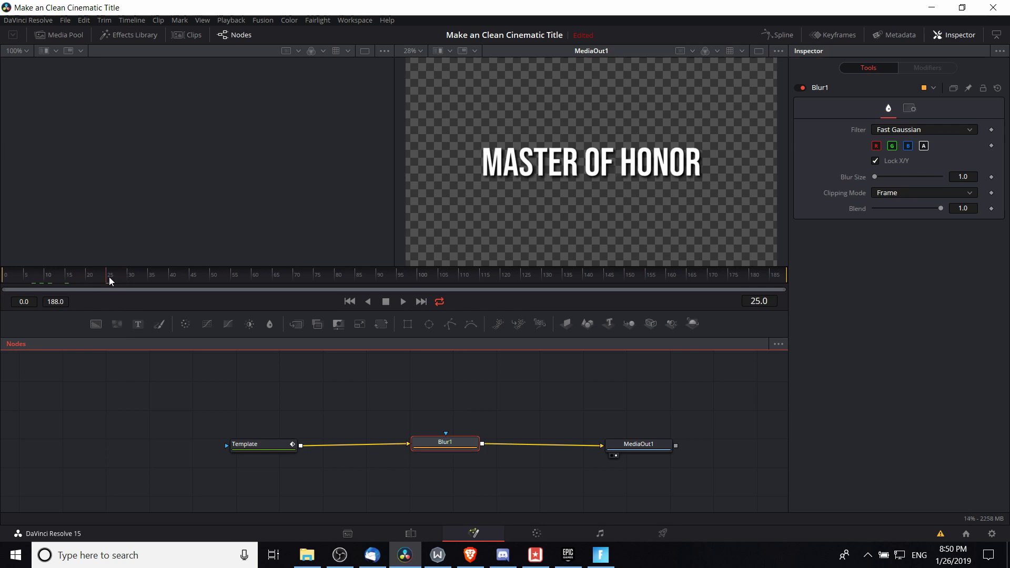
left_click(992, 177)
left_click_drag(103, 275, 2, 277)
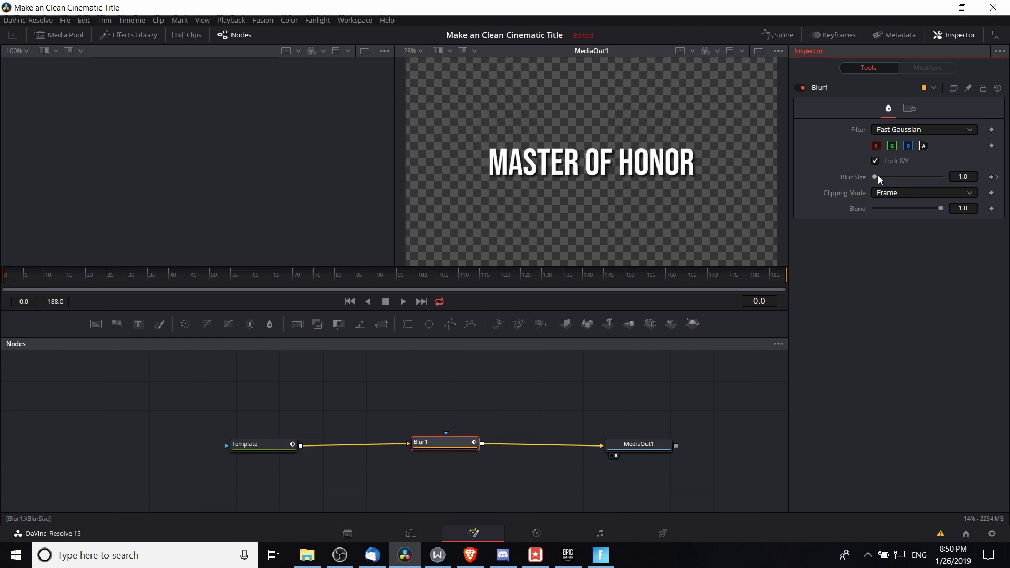
left_click_drag(877, 177, 887, 177)
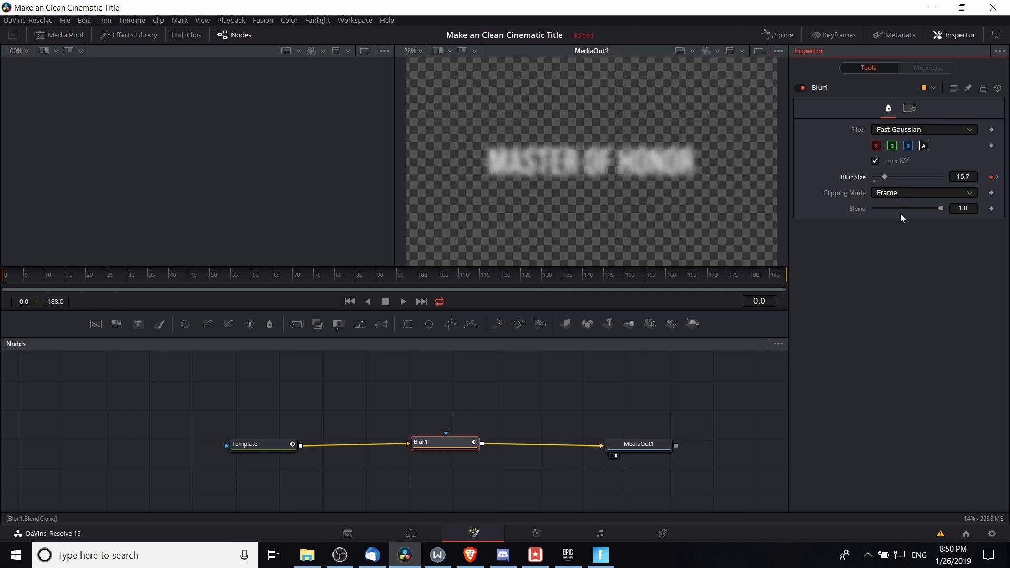
type("15")
key("Tab")
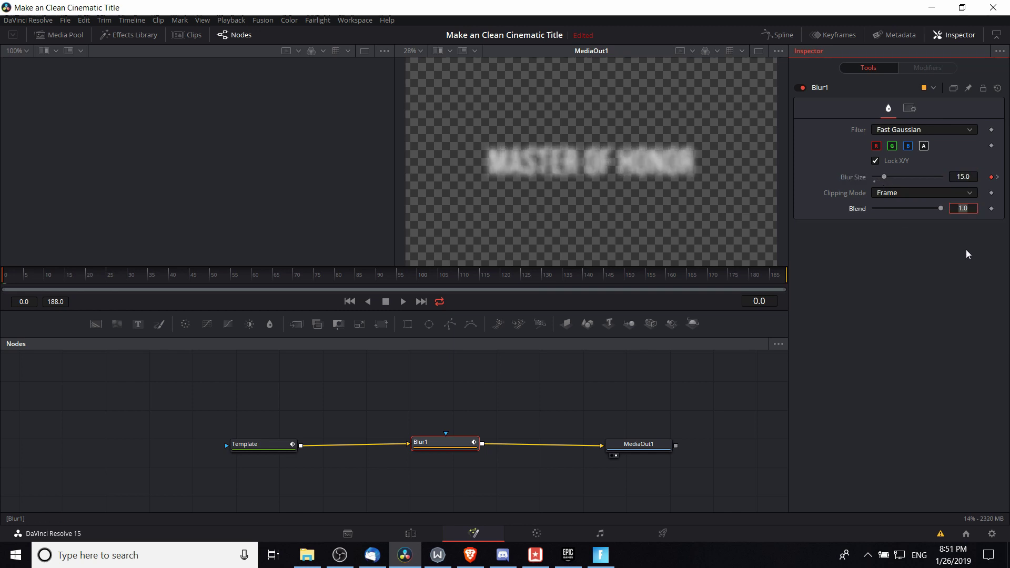
left_click(966, 249)
left_click(998, 178)
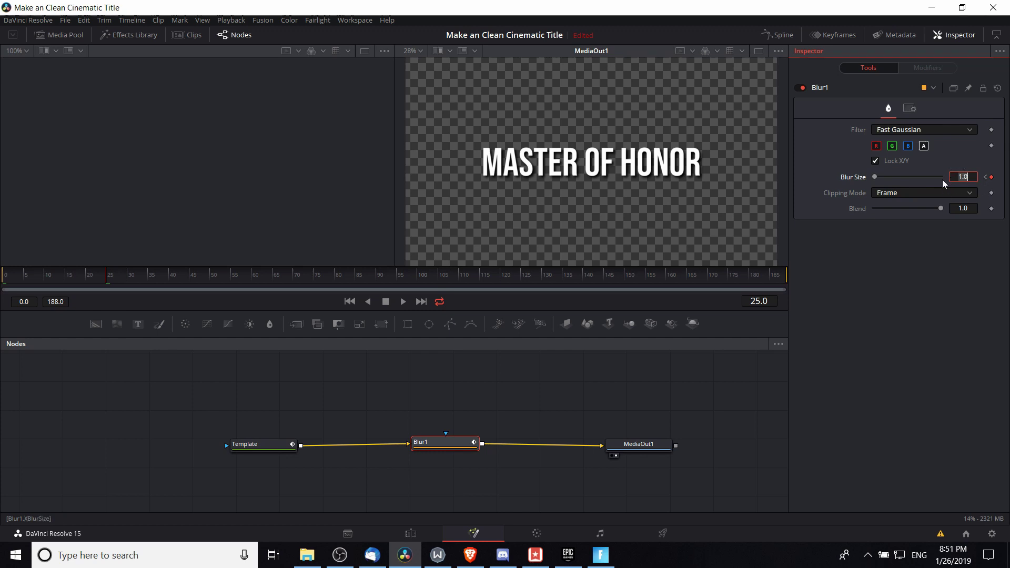
left_click_drag(102, 277, 3, 278)
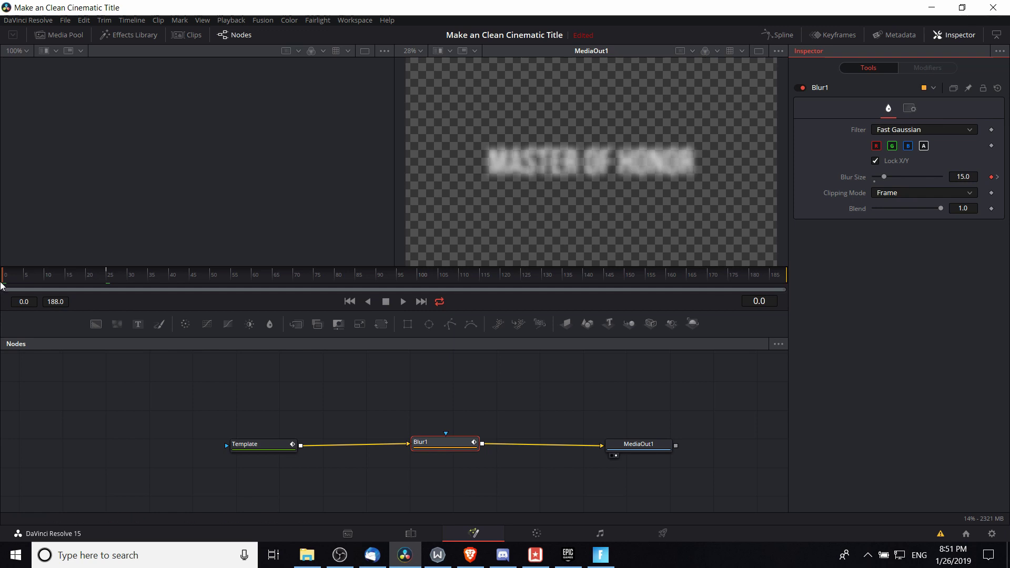
Play the blur animation in the Fusion viewer, restart it, then stop playback.
left_click(402, 303)
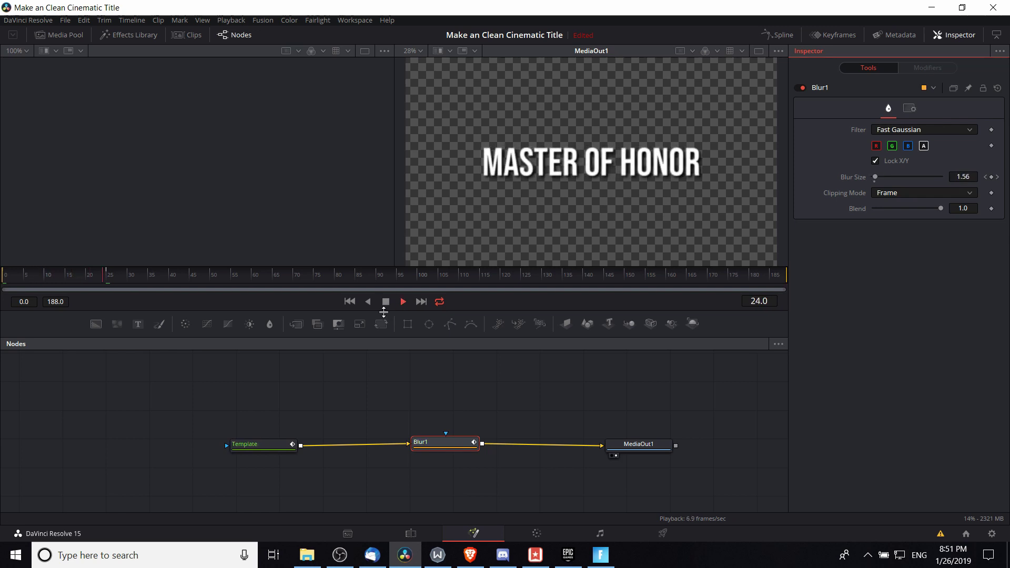
left_click(385, 302)
left_click(403, 301)
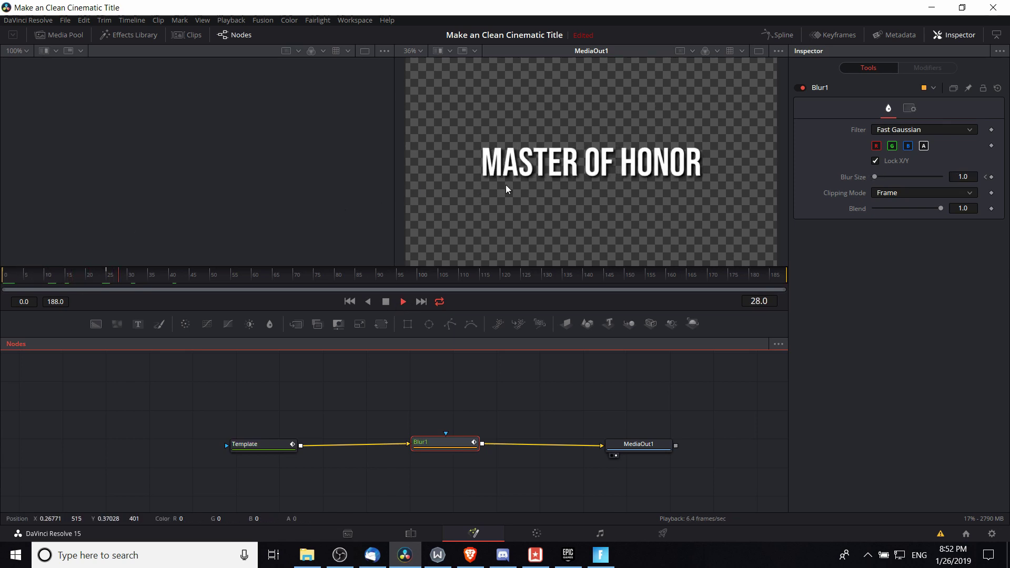
left_click(387, 302)
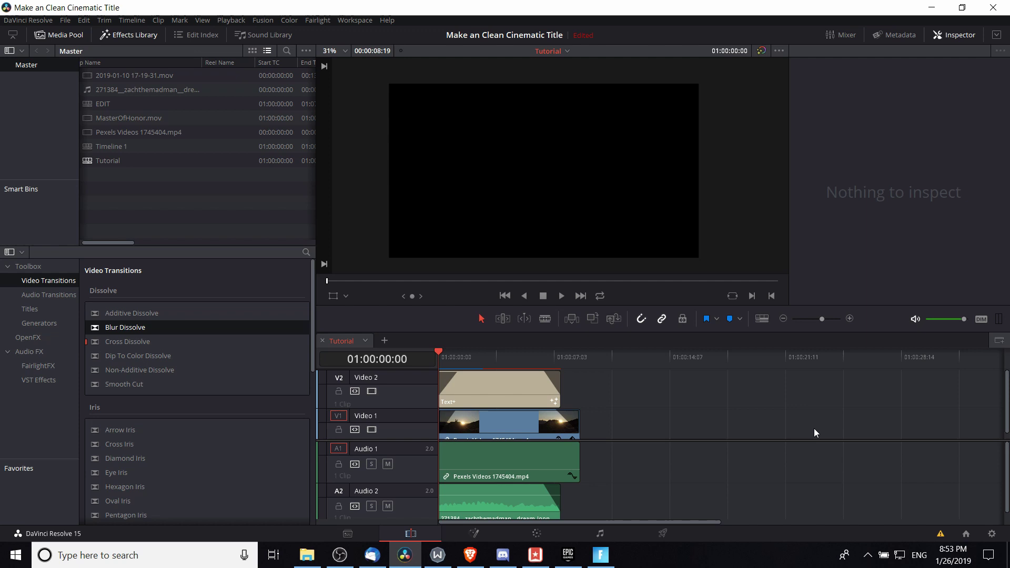
key("space")
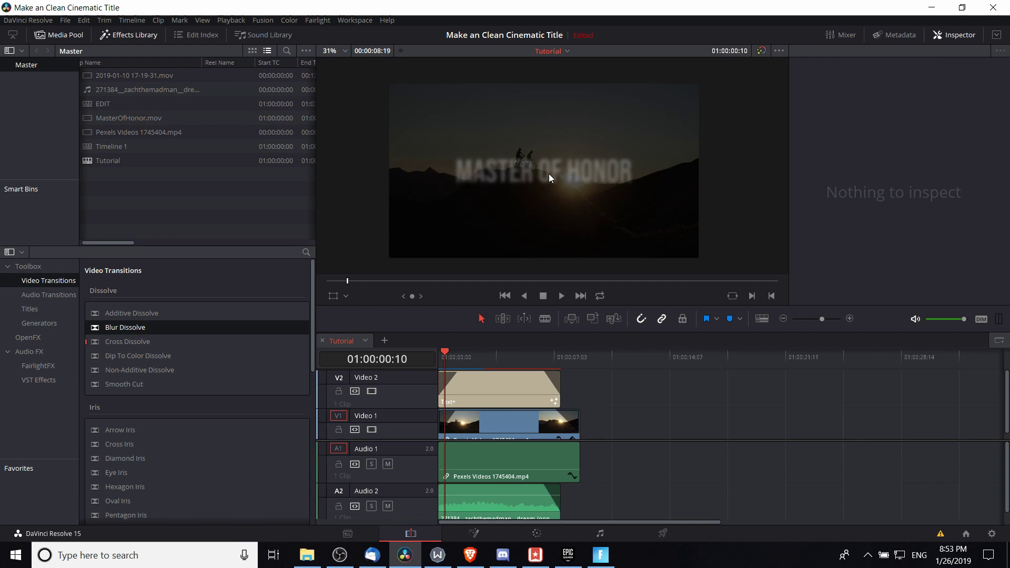
key("Right")
key("Right")
key("Right")
key("Right")
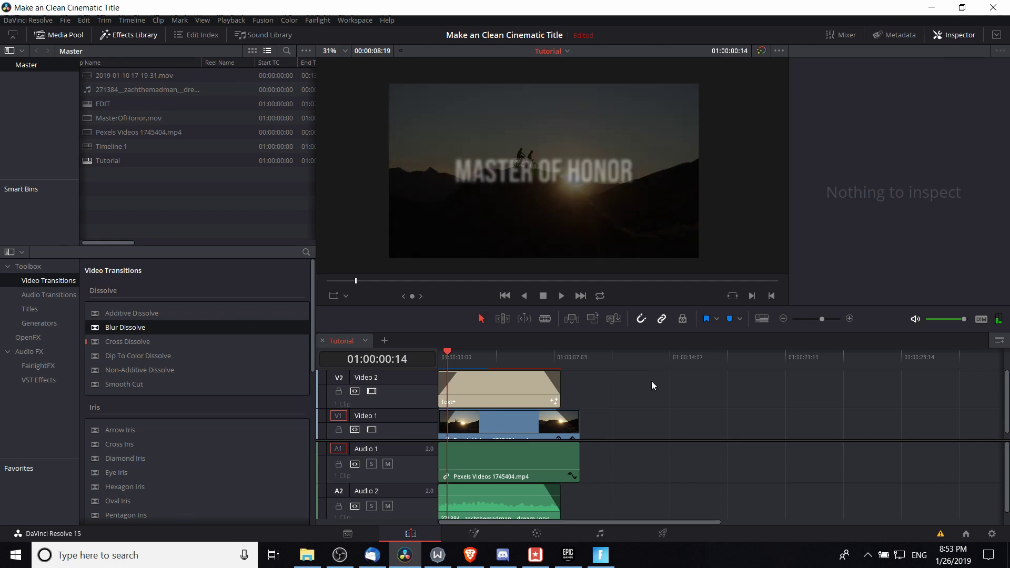
key("space")
left_click(456, 361)
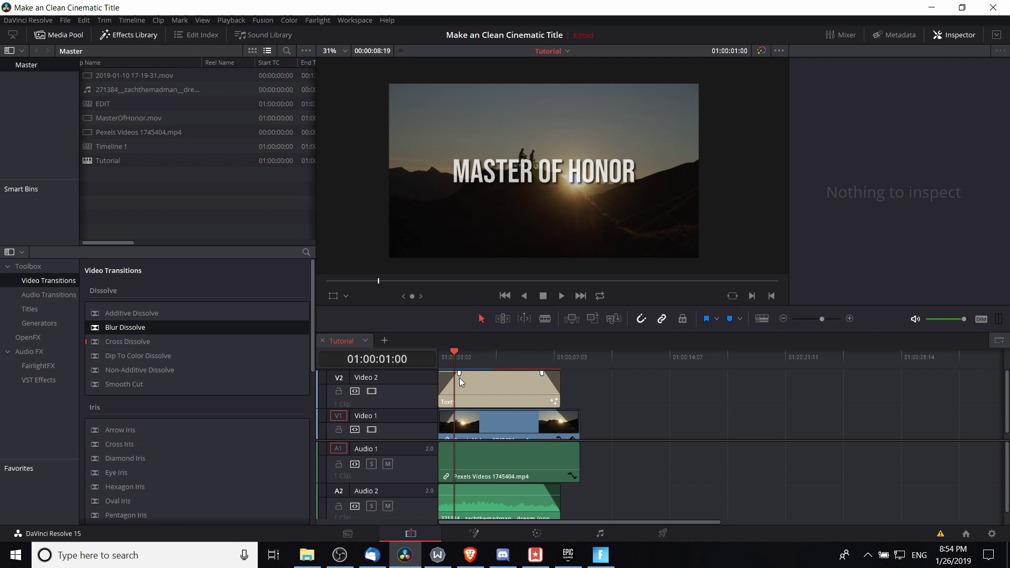
Reopen the title in Fusion and add a Blur Size keyframe of 1.0 at frame 50.
left_click(474, 534)
left_click(106, 274)
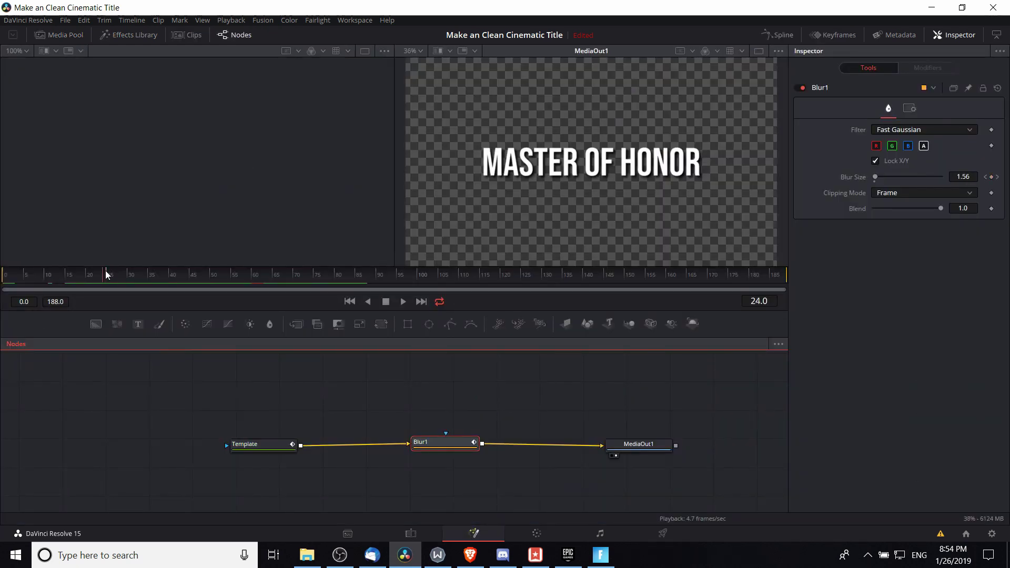
left_click(108, 274)
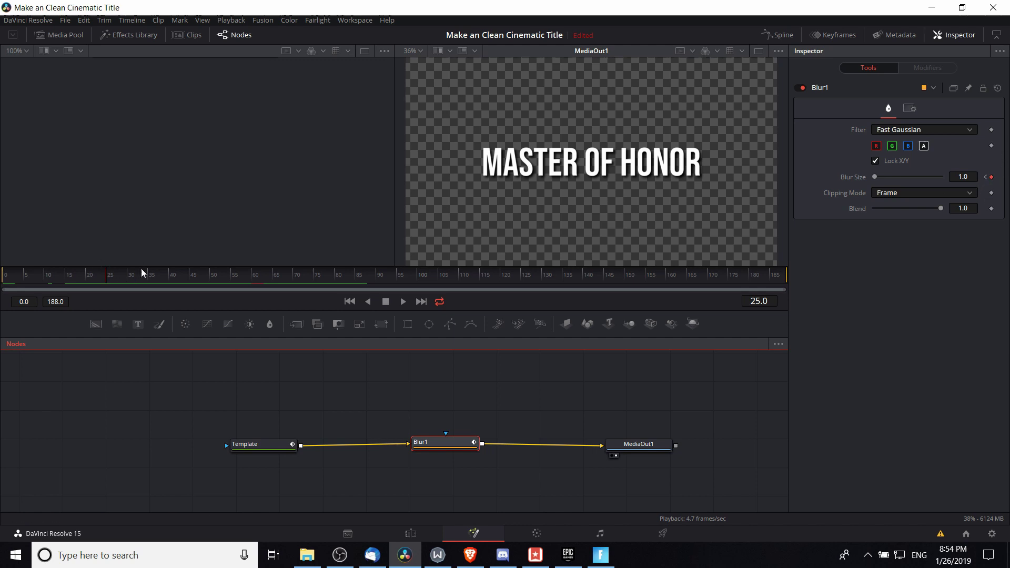
left_click(210, 273)
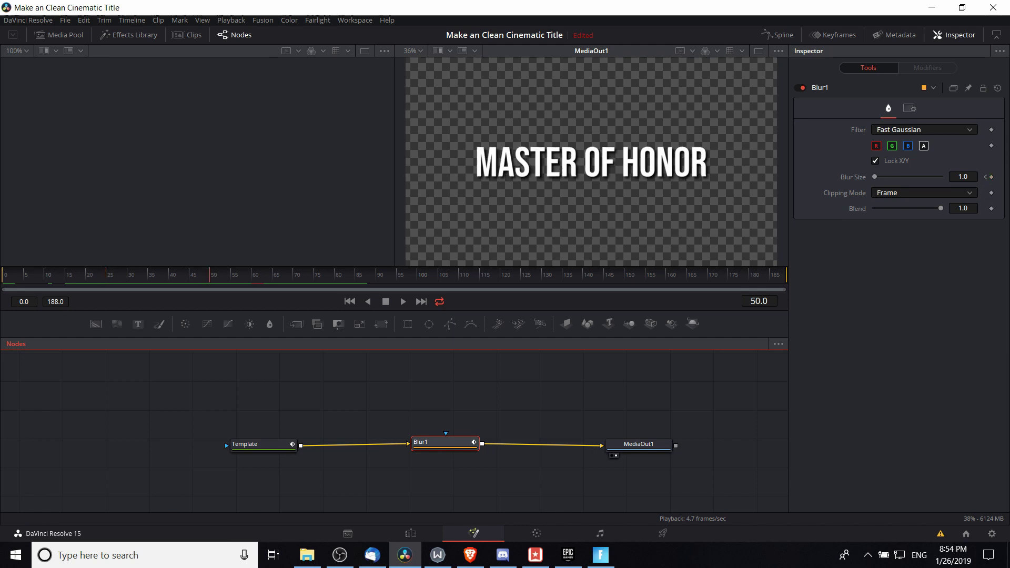
left_click(992, 177)
Jump back to the frame-25 key, scrub the blur transition, and return to the Edit page.
left_click(986, 178)
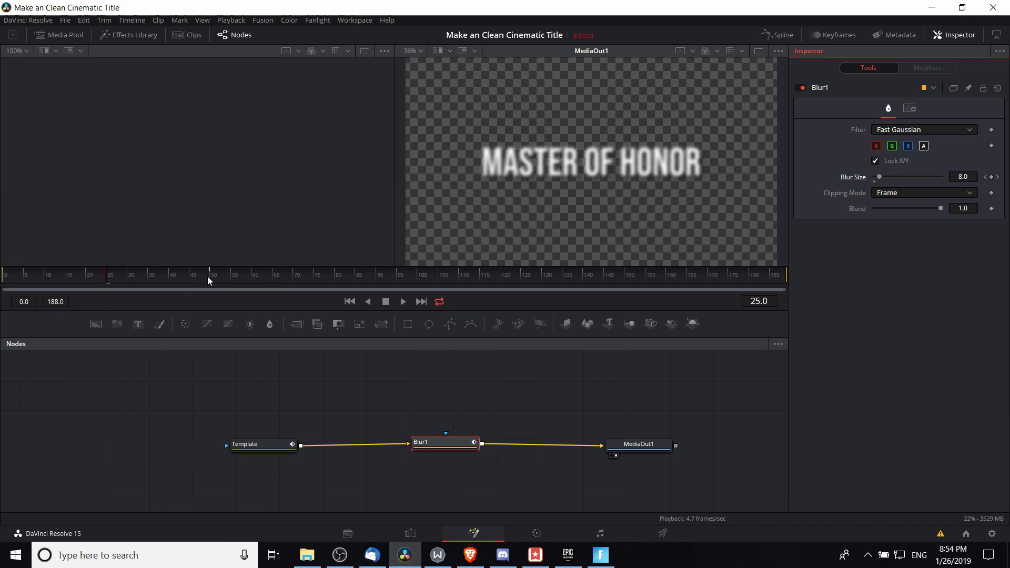
left_click_drag(207, 276, 179, 288)
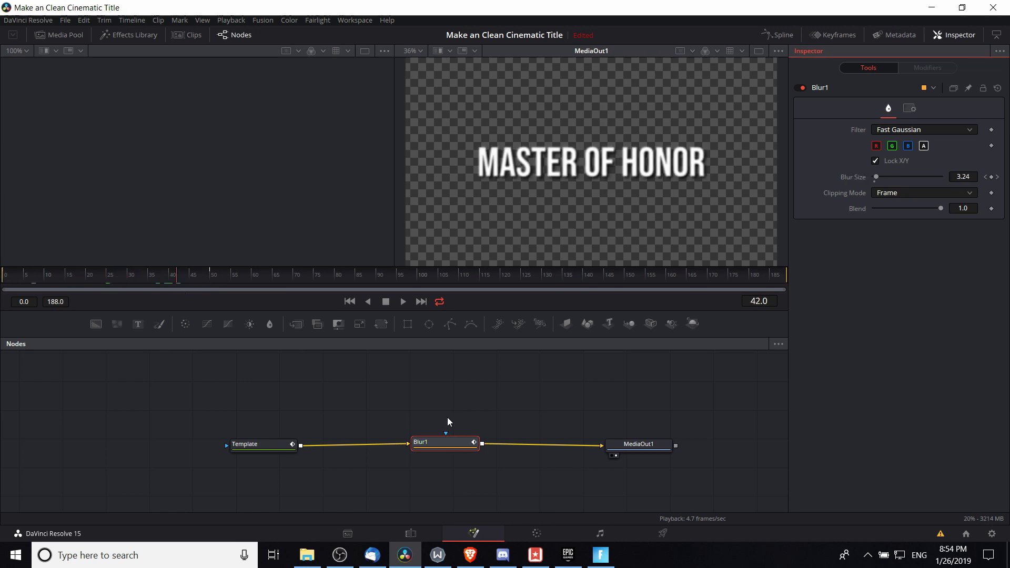
left_click(411, 533)
Play the timeline from the start to preview the slower blur-clearing title.
key("Home")
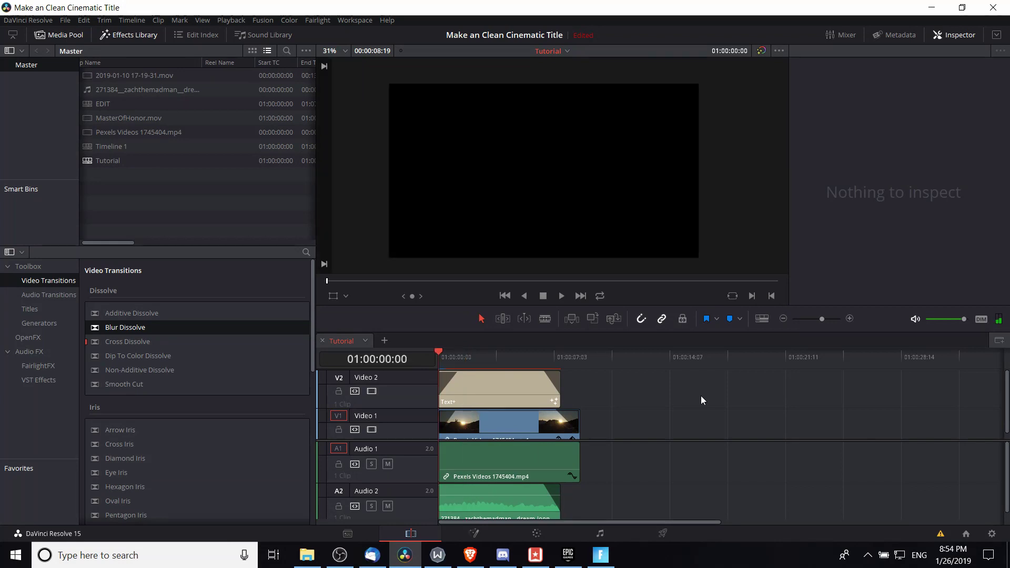
key("space")
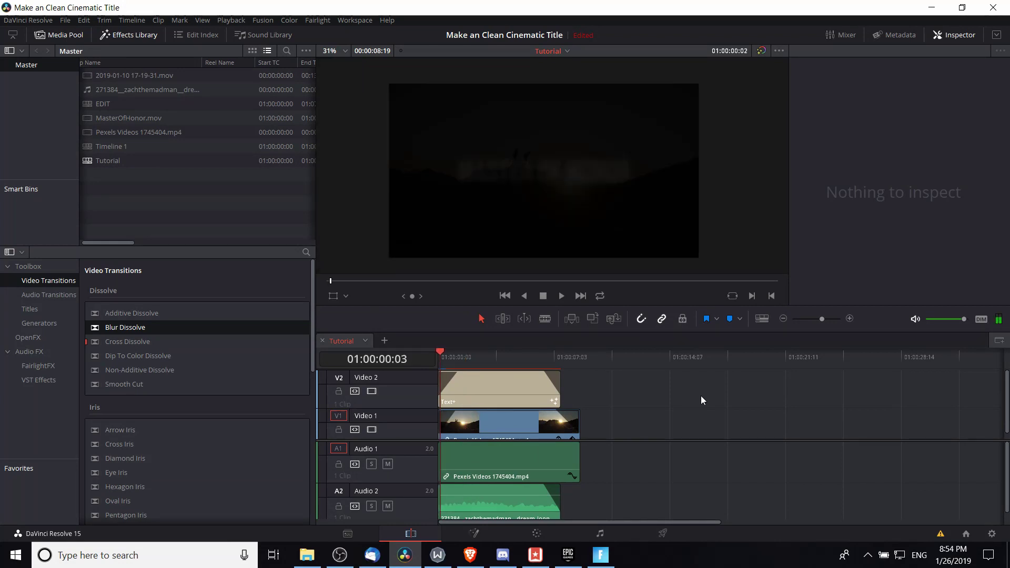